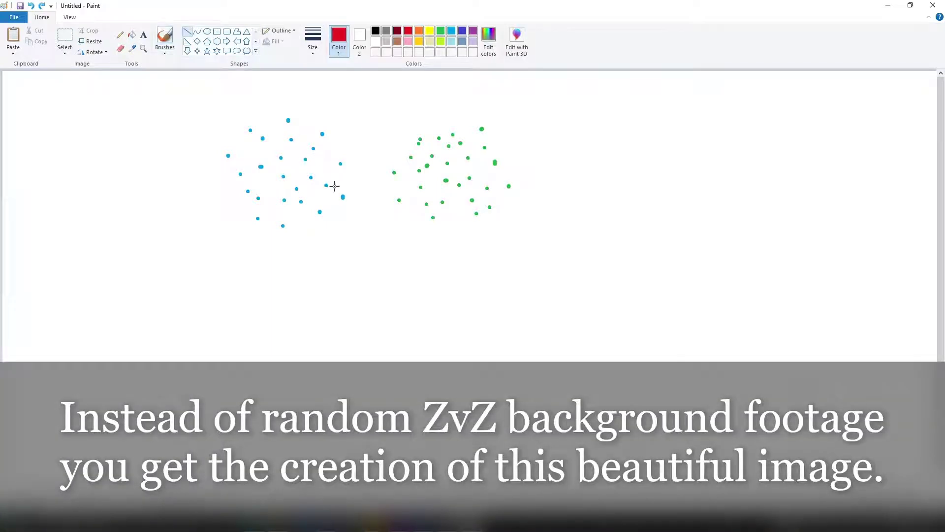
Draw a horizontal red line from the blue dots toward the green cluster, then circle its left end with an oval
{"action": "left_click_drag", "start_coordinate": [319, 175], "coordinate": [390, 176]}
{"action": "left_click", "coordinate": [207, 32]}
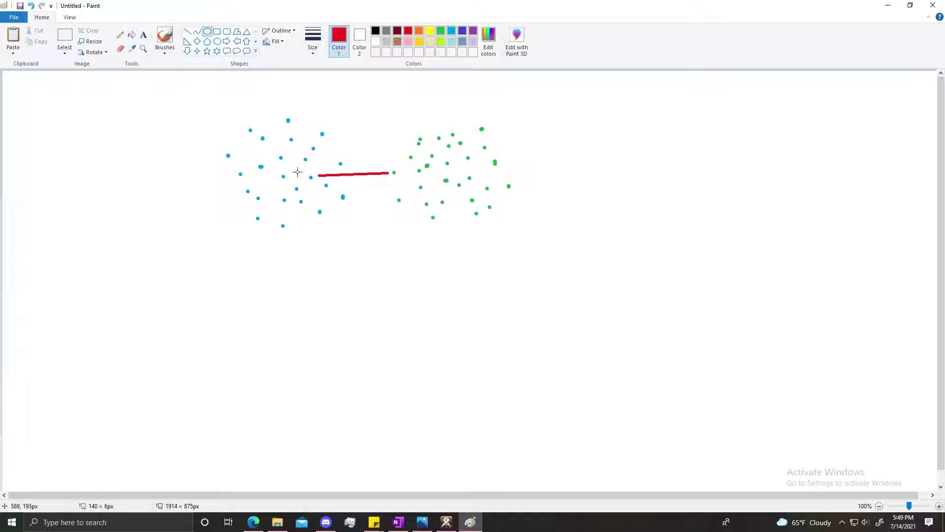
{"action": "left_click_drag", "start_coordinate": [301, 164], "coordinate": [320, 182]}
{"action": "left_click", "coordinate": [372, 197]}
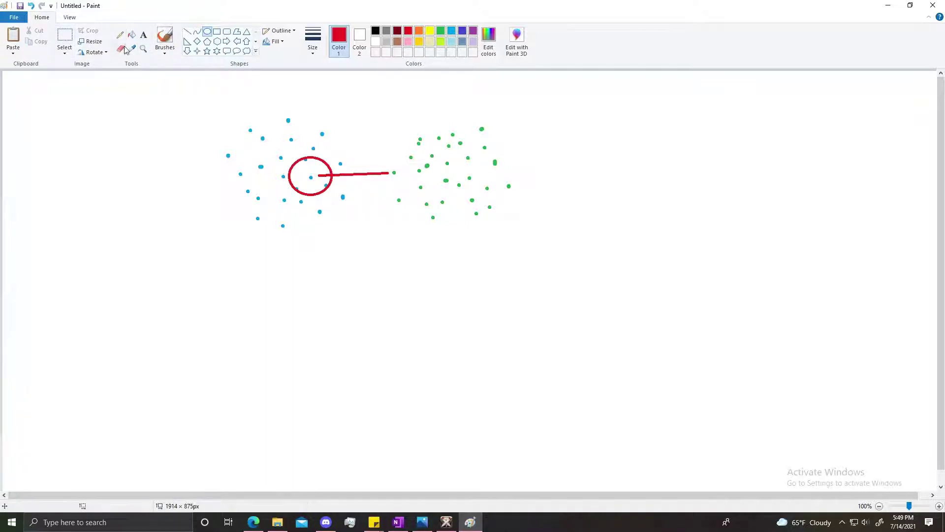
Undo the circle and redraw it as a wider red ellipse with a thinner outline width
{"action": "key", "text": "ctrl+z"}
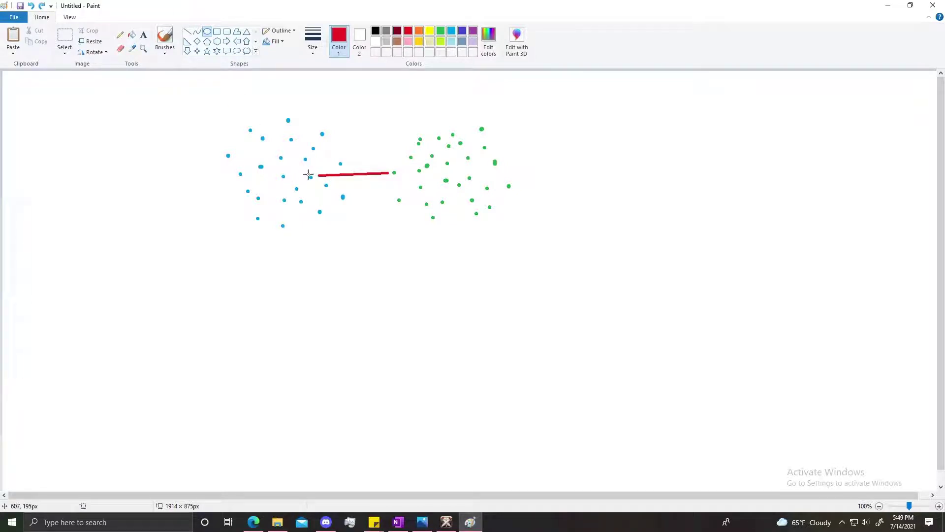
{"action": "mouse_move", "coordinate": [294, 166]}
{"action": "left_mouse_down"}
{"action": "mouse_move", "coordinate": [347, 209]}
{"action": "mouse_move", "coordinate": [321, 184]}
{"action": "left_mouse_up"}
{"action": "left_click", "coordinate": [311, 53]}
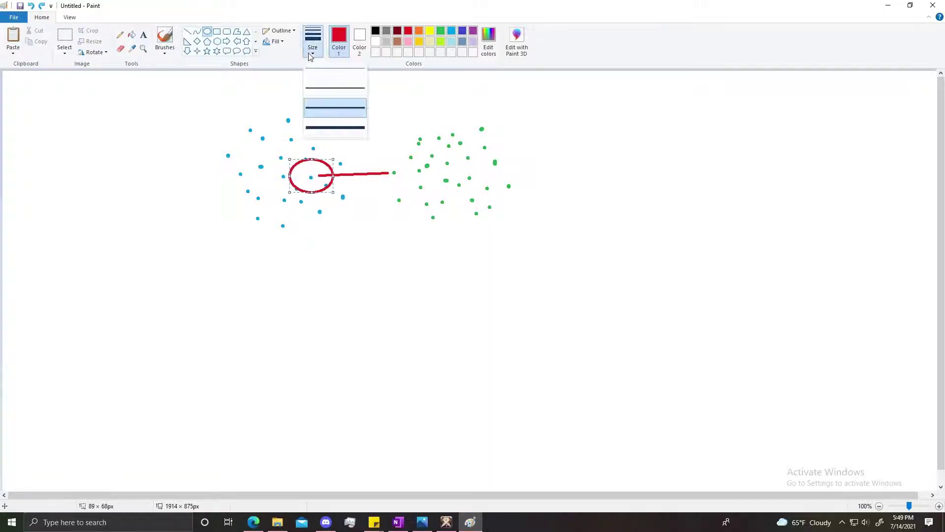
{"action": "left_click", "coordinate": [327, 92]}
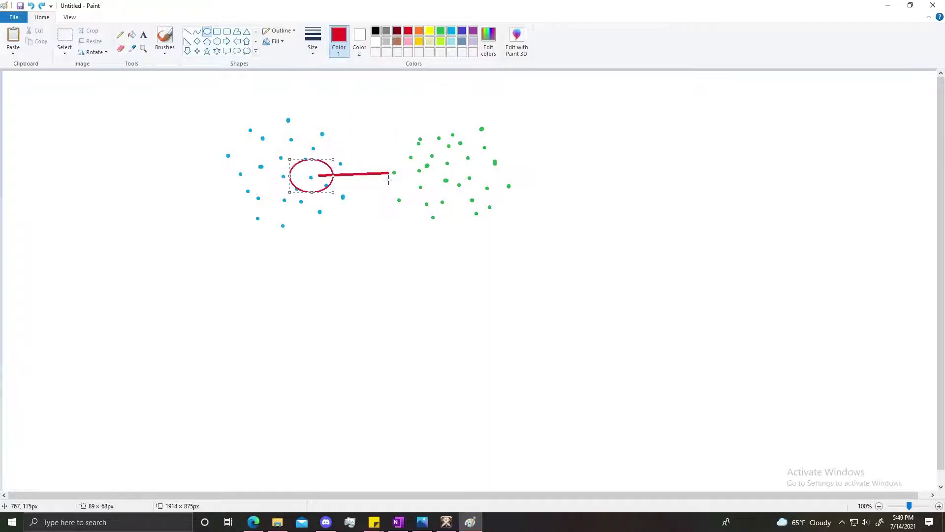
{"action": "left_click", "coordinate": [382, 149]}
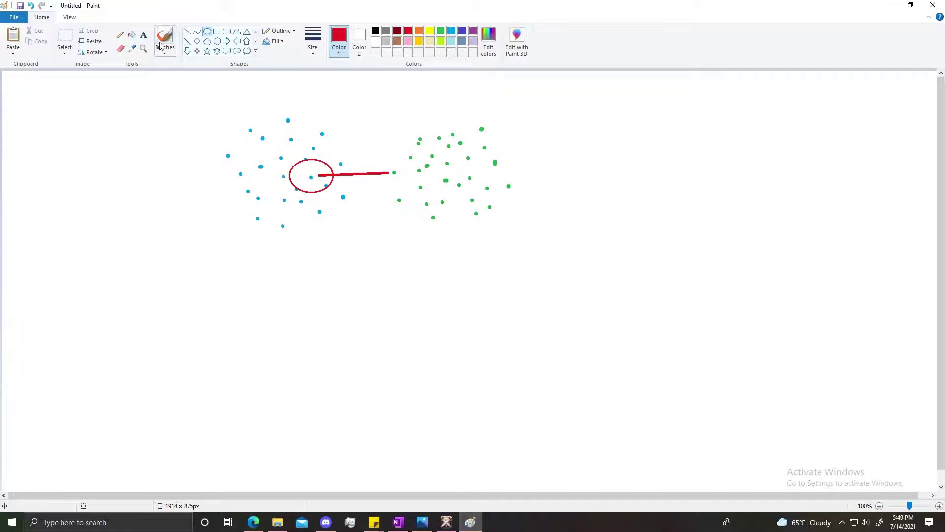
Fill the red ellipse's interior with gold
{"action": "left_click", "coordinate": [131, 35]}
{"action": "left_click", "coordinate": [420, 33]}
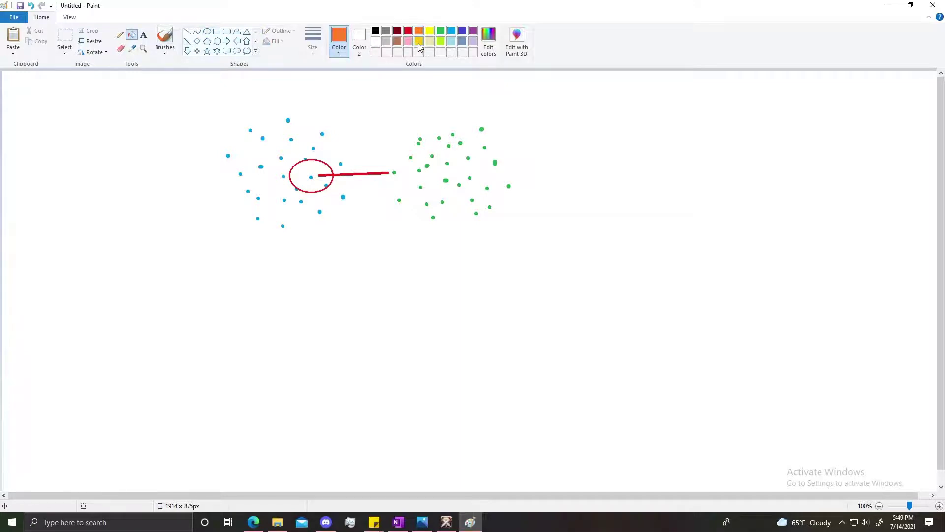
{"action": "left_click", "coordinate": [419, 42]}
{"action": "left_click", "coordinate": [303, 176]}
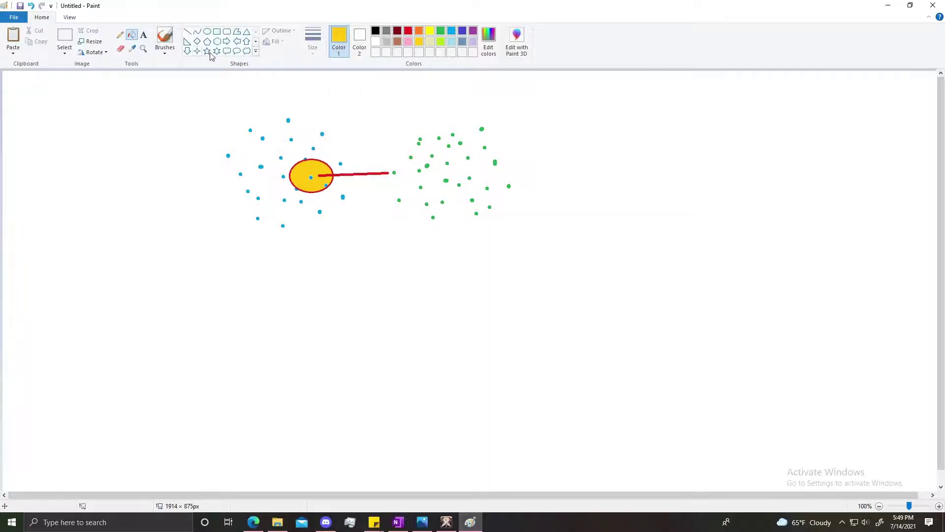
Draw two gold lines from the ellipse's top and bottom to the green dot cluster
{"action": "left_click", "coordinate": [207, 31]}
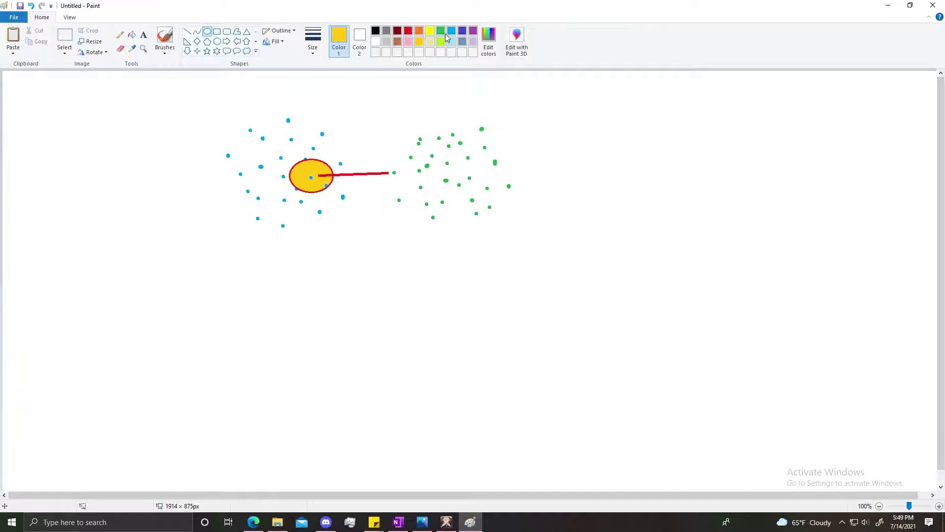
{"action": "left_click", "coordinate": [441, 42]}
{"action": "left_click", "coordinate": [419, 32]}
{"action": "left_click", "coordinate": [419, 42]}
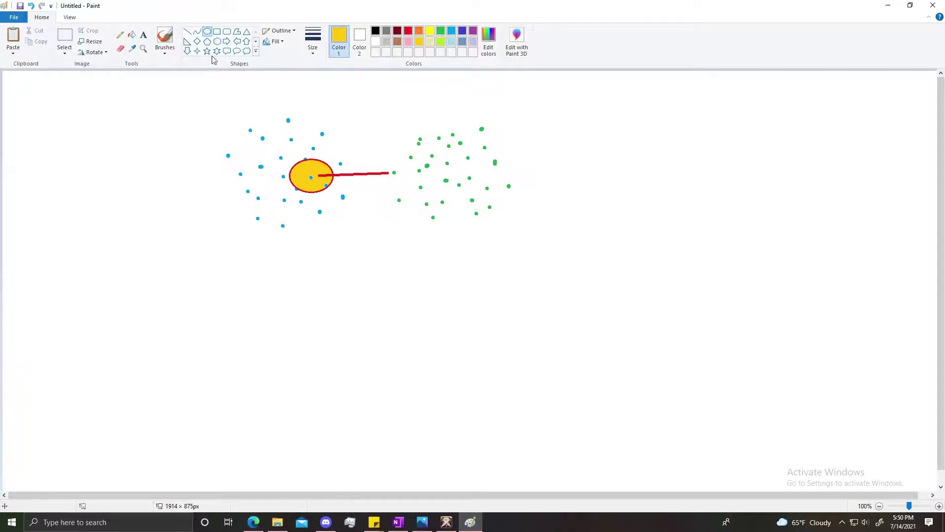
{"action": "left_click", "coordinate": [188, 32]}
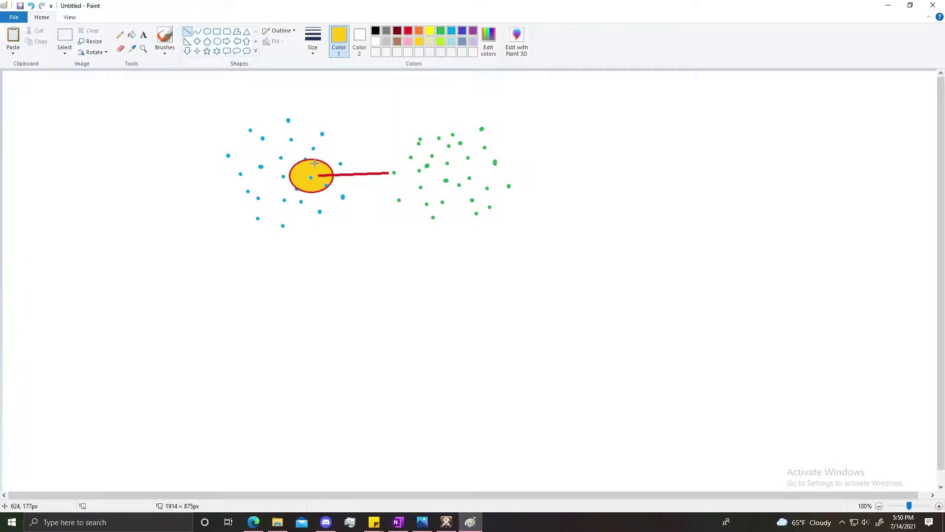
{"action": "left_click_drag", "start_coordinate": [310, 159], "coordinate": [427, 141]}
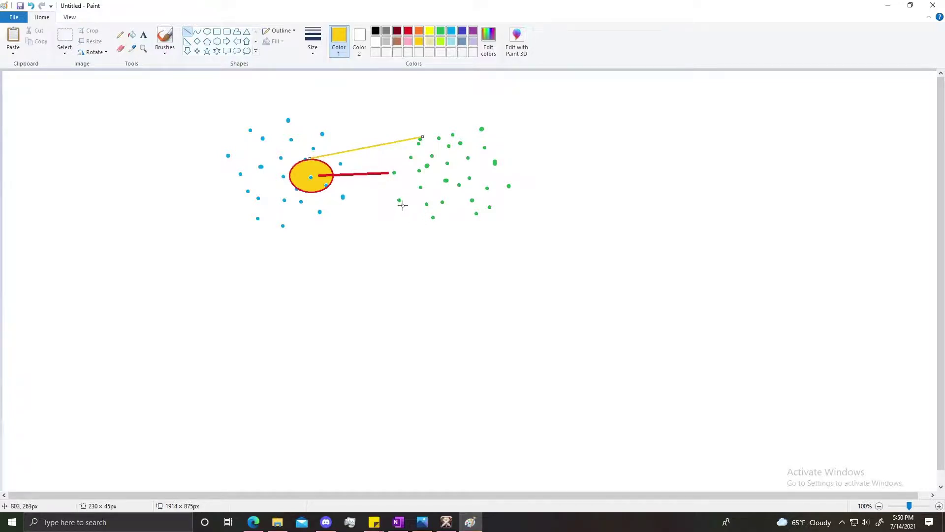
{"action": "left_click_drag", "start_coordinate": [397, 202], "coordinate": [311, 193]}
Fill the ellipse and its connected lines orange, after trying red along the way
{"action": "left_click", "coordinate": [410, 31]}
{"action": "left_click", "coordinate": [132, 35]}
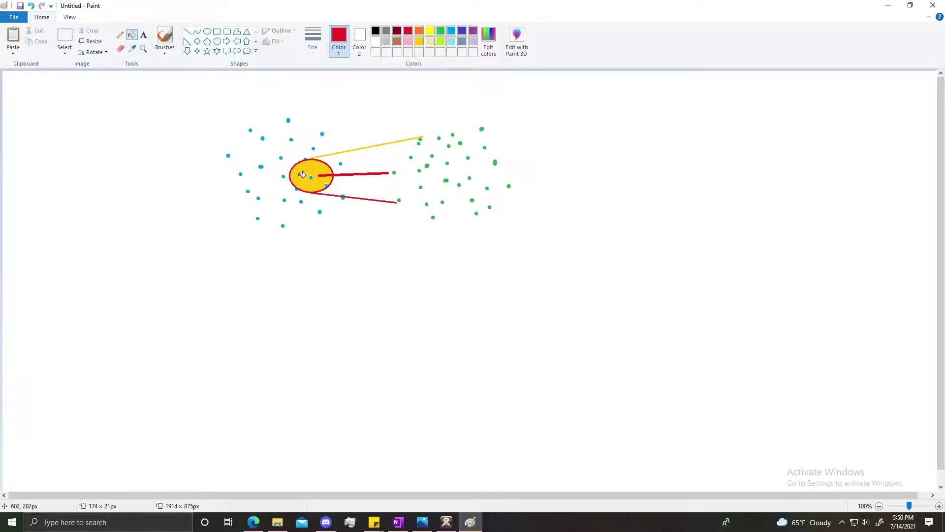
{"action": "left_click", "coordinate": [295, 169]}
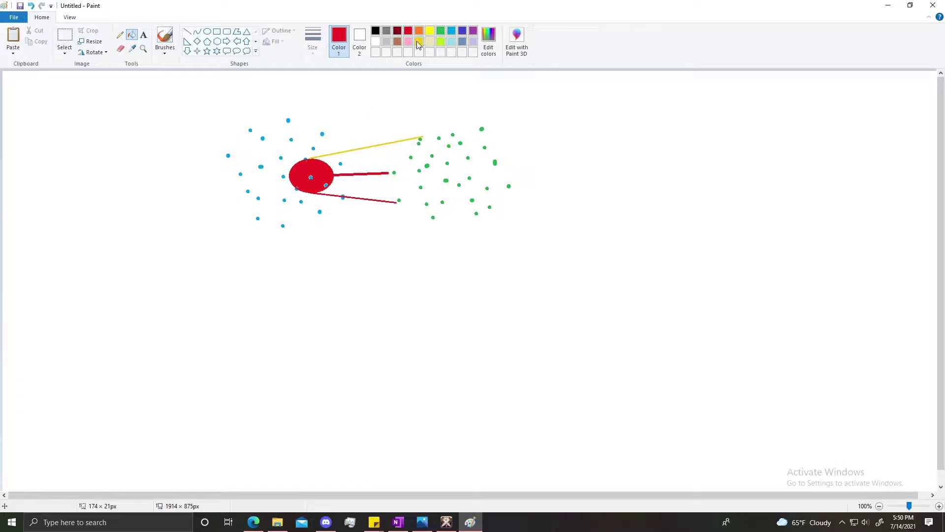
{"action": "left_click", "coordinate": [419, 31]}
{"action": "left_click", "coordinate": [310, 170]}
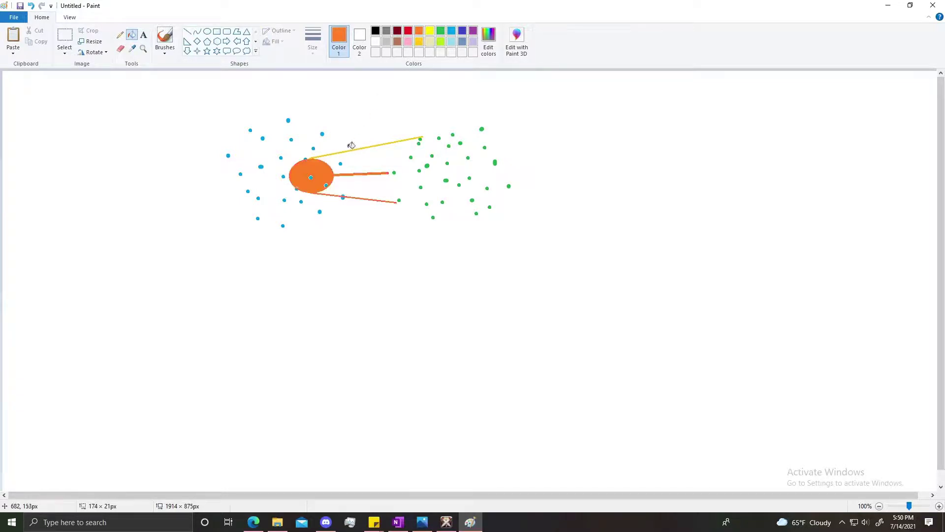
{"action": "key", "text": "ctrl+z"}
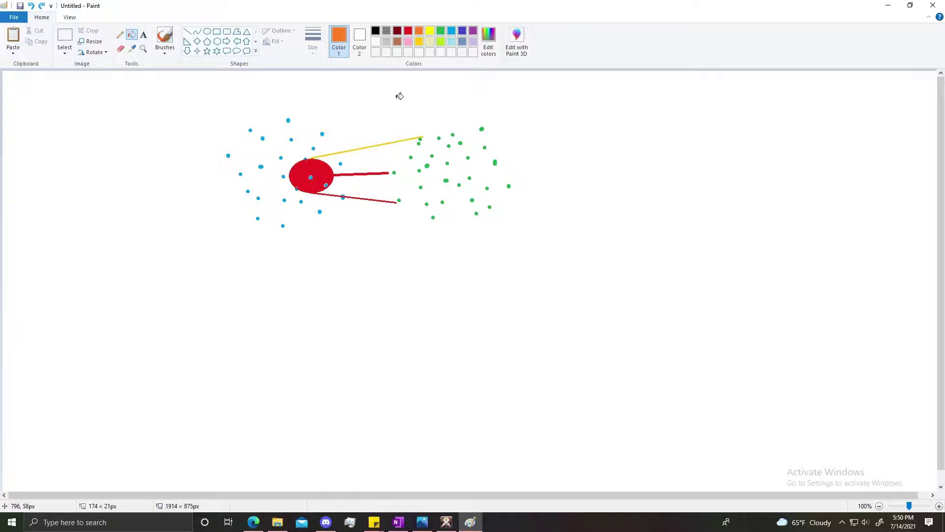
{"action": "left_click", "coordinate": [311, 174]}
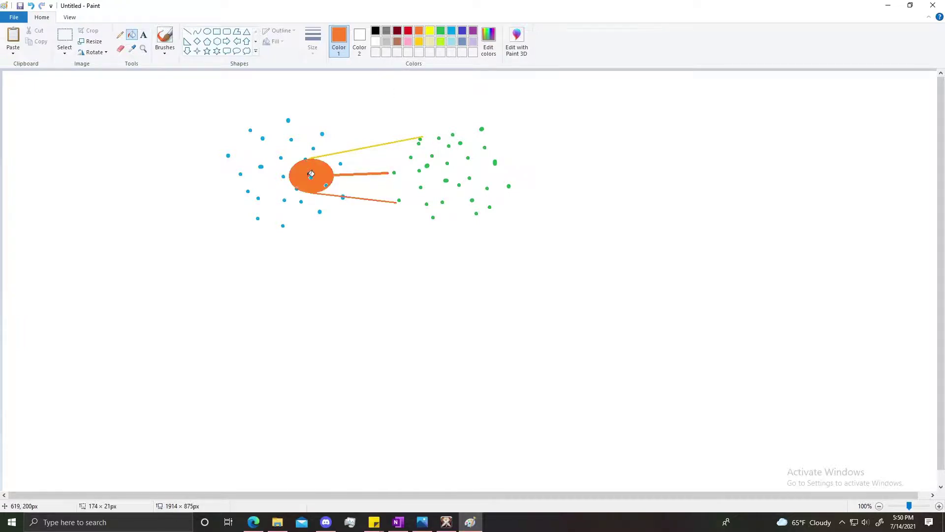
{"action": "left_click", "coordinate": [408, 30]}
{"action": "left_click", "coordinate": [359, 175]}
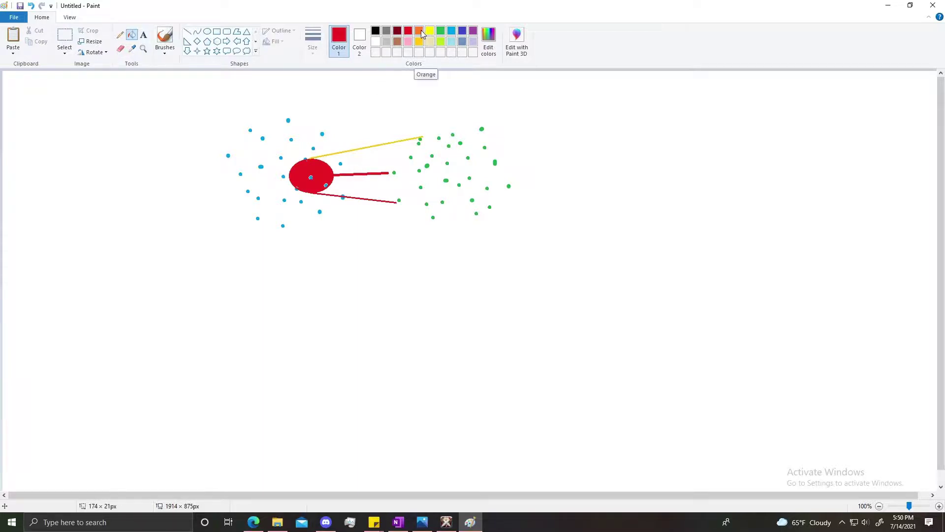
{"action": "left_click", "coordinate": [419, 30]}
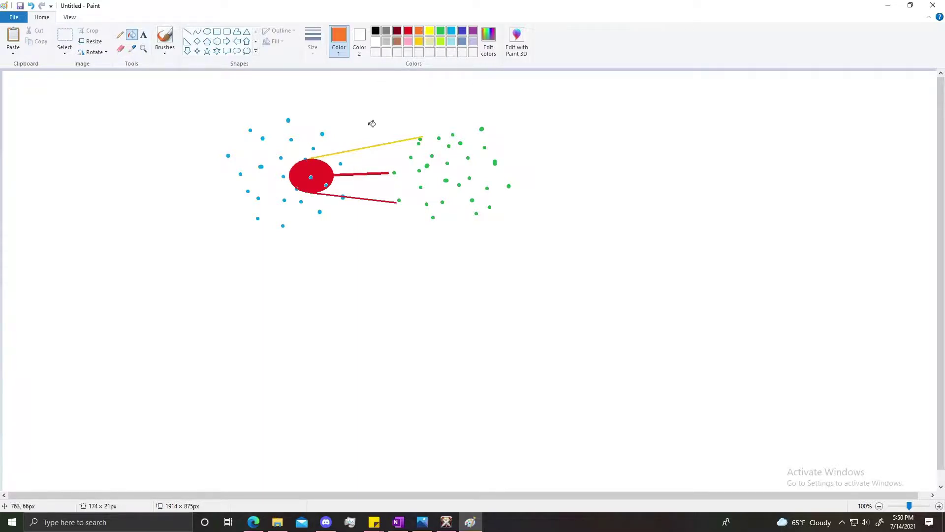
{"action": "left_click", "coordinate": [324, 180]}
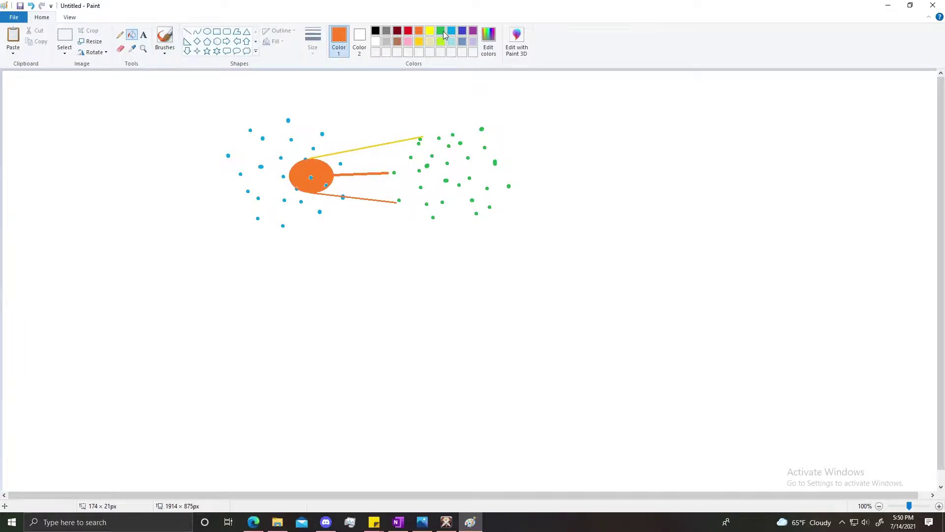
Recolour the upper yellow line orange, undoing an accidental gold background fill
{"action": "left_click", "coordinate": [387, 146]}
{"action": "left_click", "coordinate": [420, 42]}
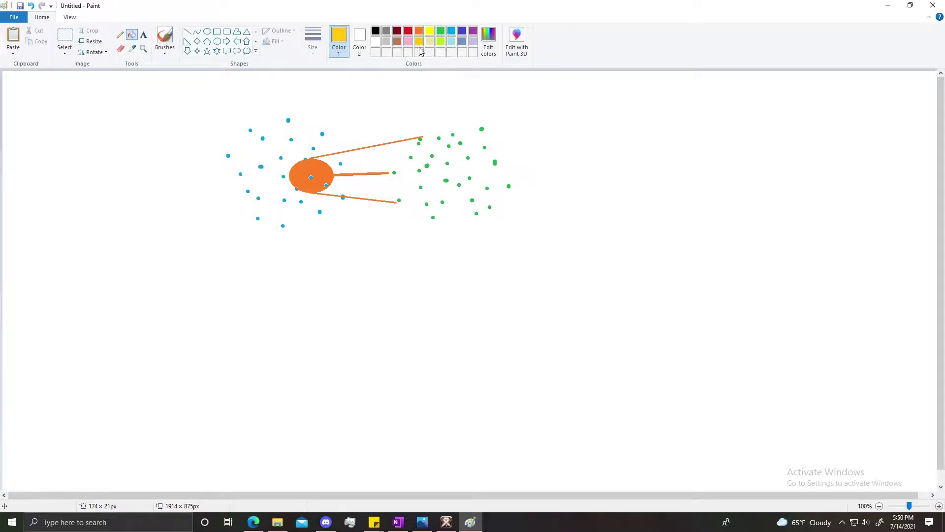
{"action": "left_click", "coordinate": [357, 163]}
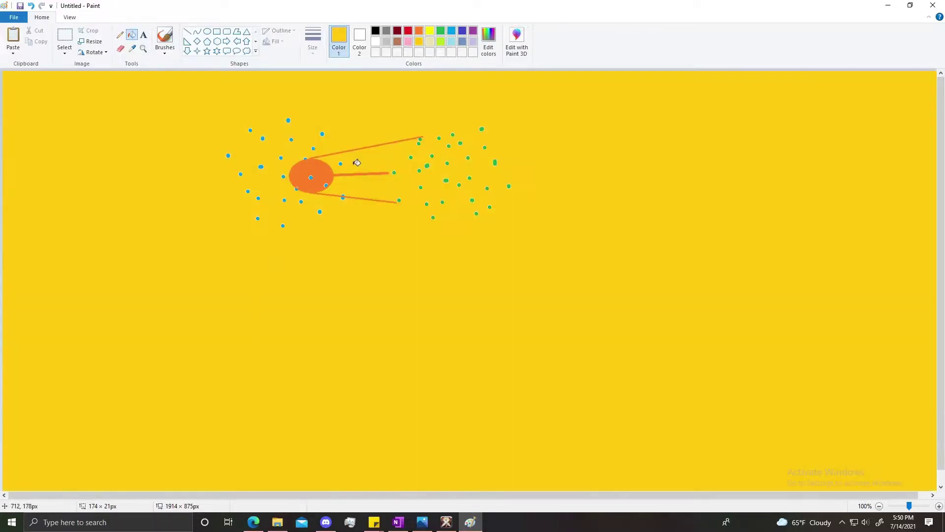
{"action": "key", "text": "ctrl+z"}
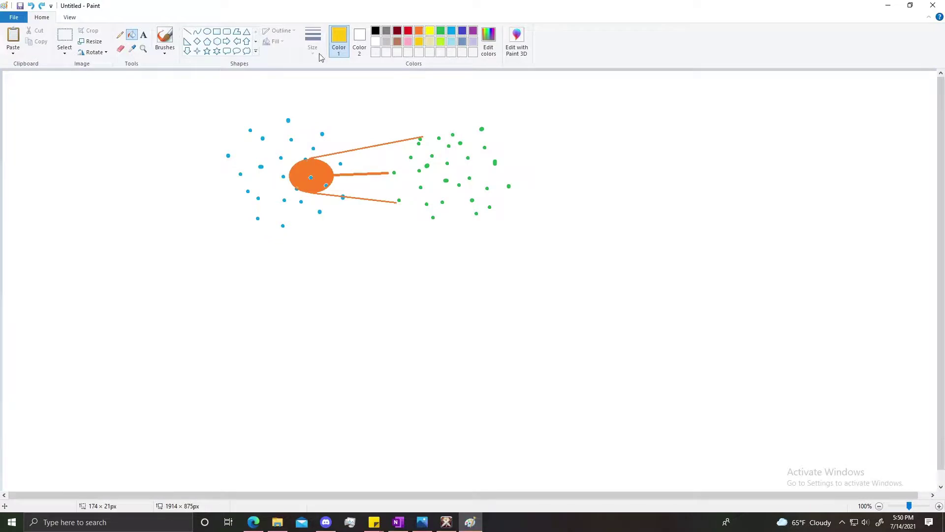
Pick a new brush style at the second thickness and paint a yellow stroke right of the ellipse
{"action": "left_click", "coordinate": [165, 35]}
{"action": "left_click", "coordinate": [165, 52]}
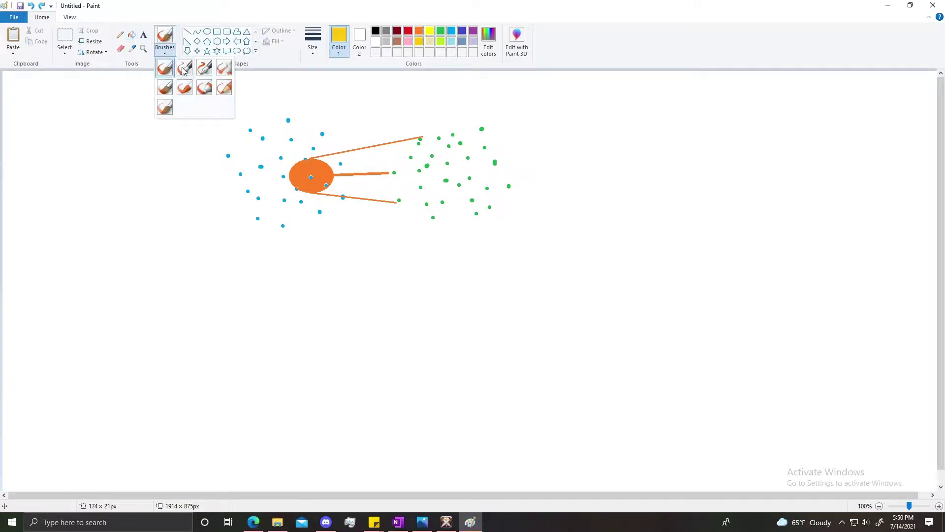
{"action": "left_click", "coordinate": [204, 89]}
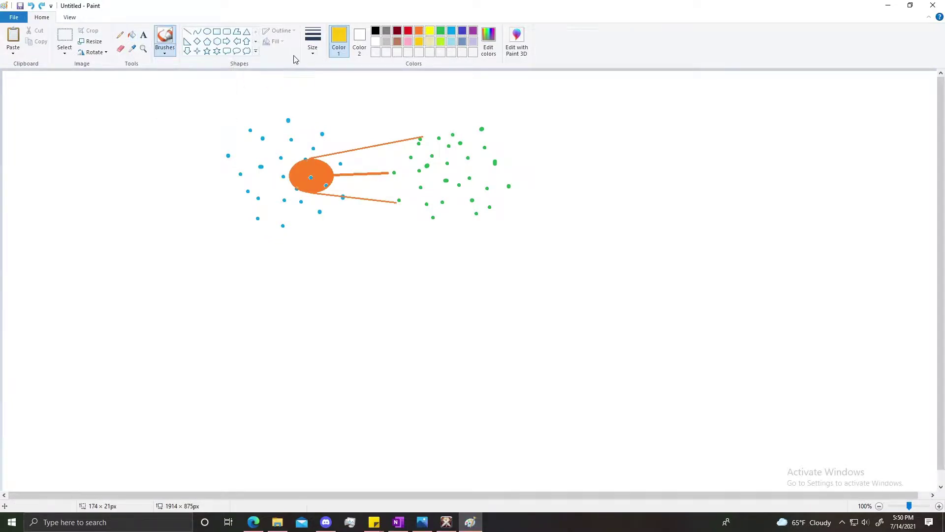
{"action": "left_click", "coordinate": [313, 46]}
{"action": "left_click", "coordinate": [324, 87]}
{"action": "left_click", "coordinate": [337, 162]}
{"action": "mouse_move", "coordinate": [343, 164]}
{"action": "left_mouse_down"}
{"action": "mouse_move", "coordinate": [421, 142]}
{"action": "mouse_move", "coordinate": [329, 159]}
{"action": "mouse_move", "coordinate": [344, 169]}
{"action": "mouse_move", "coordinate": [417, 171]}
{"action": "left_mouse_up"}
{"action": "key", "text": "ctrl+z"}
{"action": "left_click_drag", "start_coordinate": [329, 163], "coordinate": [406, 162]}
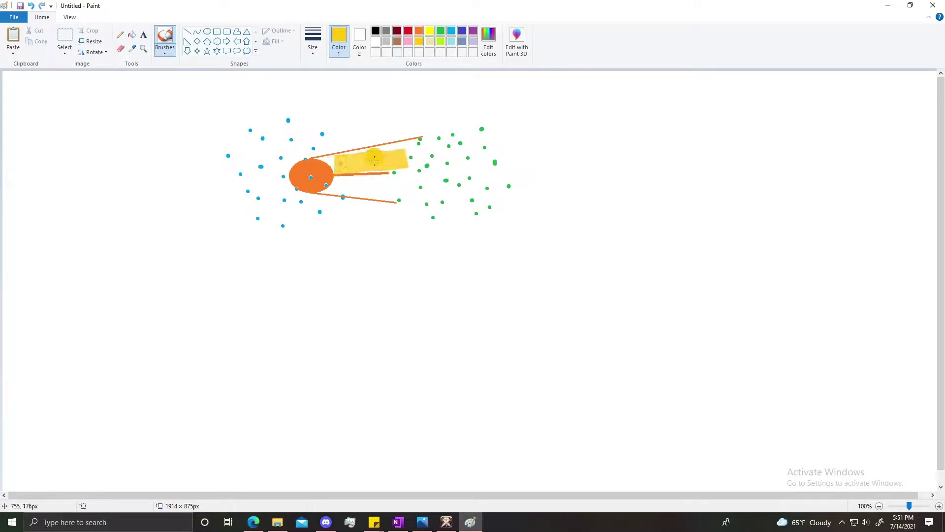
Extend yellow along the upper orange line with a thinner brush, then paint a thick band below the middle line
{"action": "left_click", "coordinate": [313, 43]}
{"action": "left_click", "coordinate": [322, 86]}
{"action": "mouse_move", "coordinate": [362, 156]}
{"action": "left_mouse_down"}
{"action": "mouse_move", "coordinate": [404, 151]}
{"action": "mouse_move", "coordinate": [352, 150]}
{"action": "left_mouse_up"}
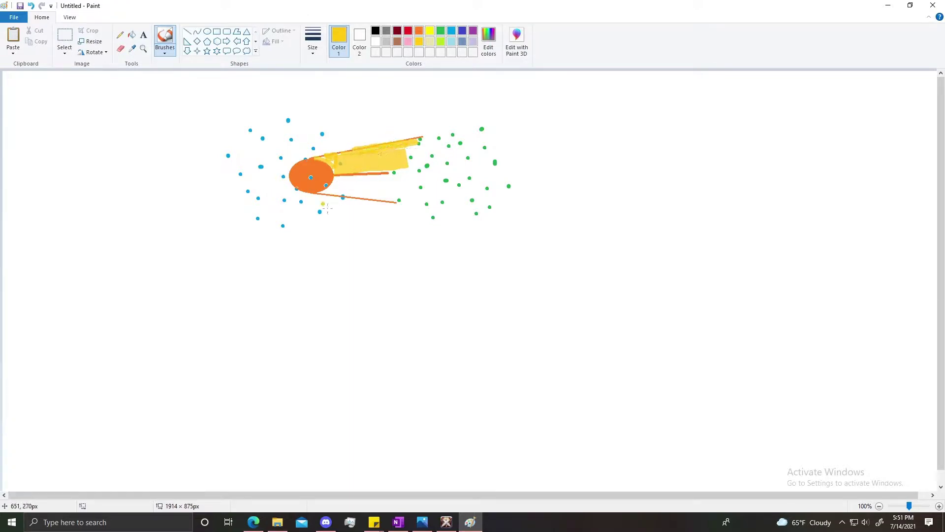
{"action": "left_click", "coordinate": [313, 41]}
{"action": "left_click", "coordinate": [326, 125]}
{"action": "left_click", "coordinate": [339, 186]}
{"action": "key", "text": "ctrl+z"}
{"action": "left_click_drag", "start_coordinate": [347, 187], "coordinate": [391, 191]}
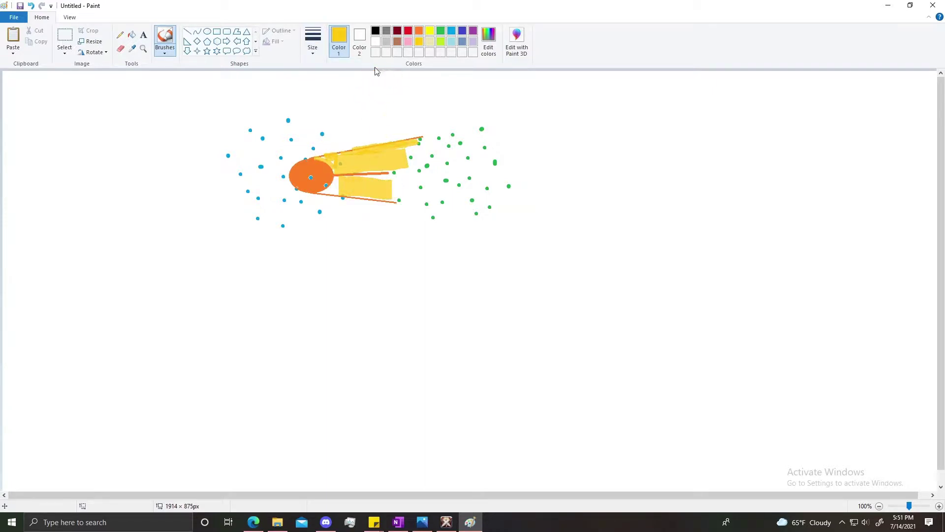
{"action": "left_click", "coordinate": [313, 49]}
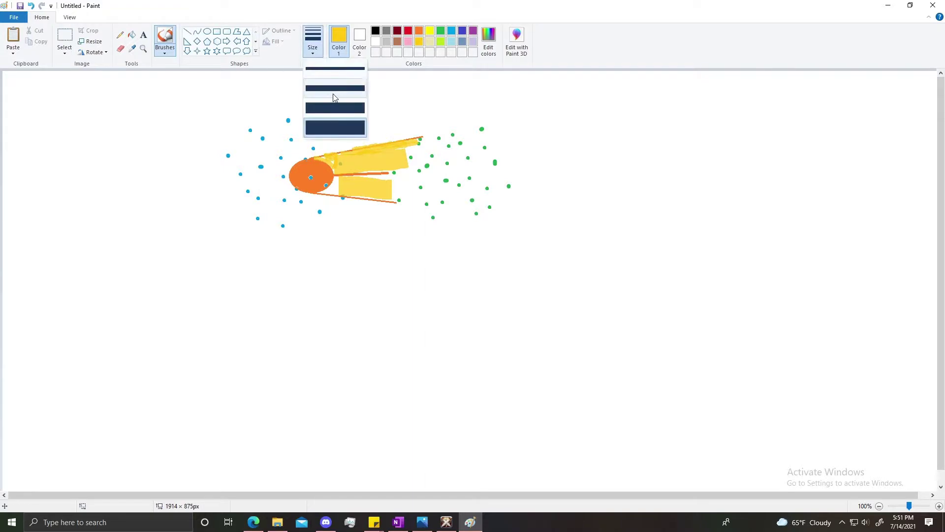
{"action": "left_click", "coordinate": [334, 73]}
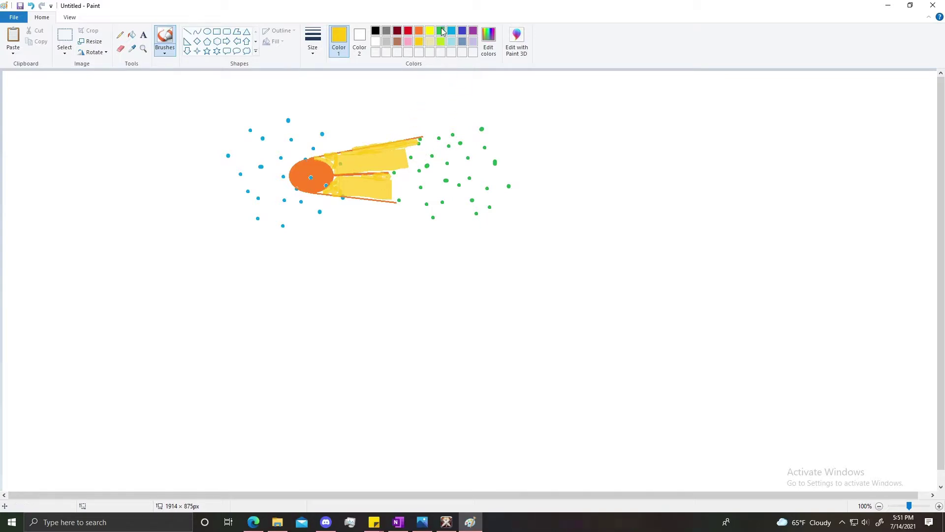
Brush a thick lime-green outline around the orange ellipse and yellow cone
{"action": "left_click", "coordinate": [442, 31]}
{"action": "left_click", "coordinate": [315, 45]}
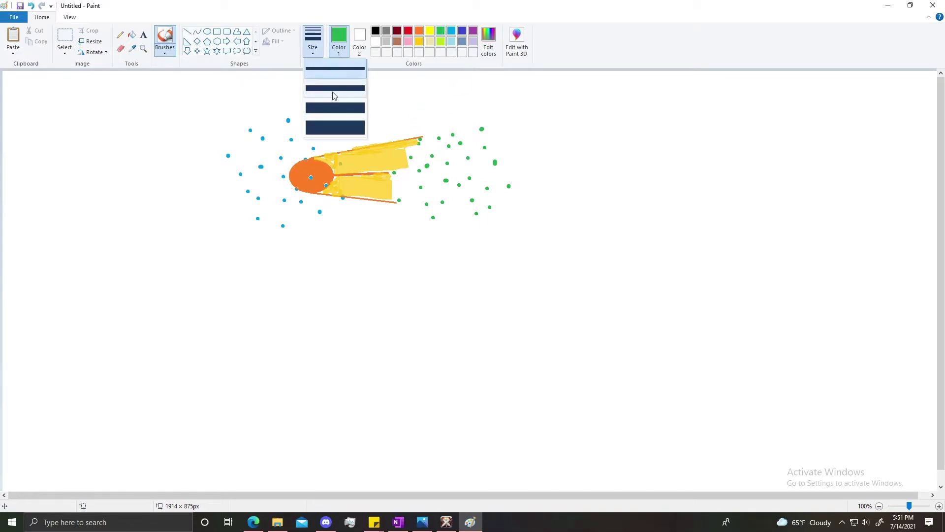
{"action": "left_click", "coordinate": [335, 127]}
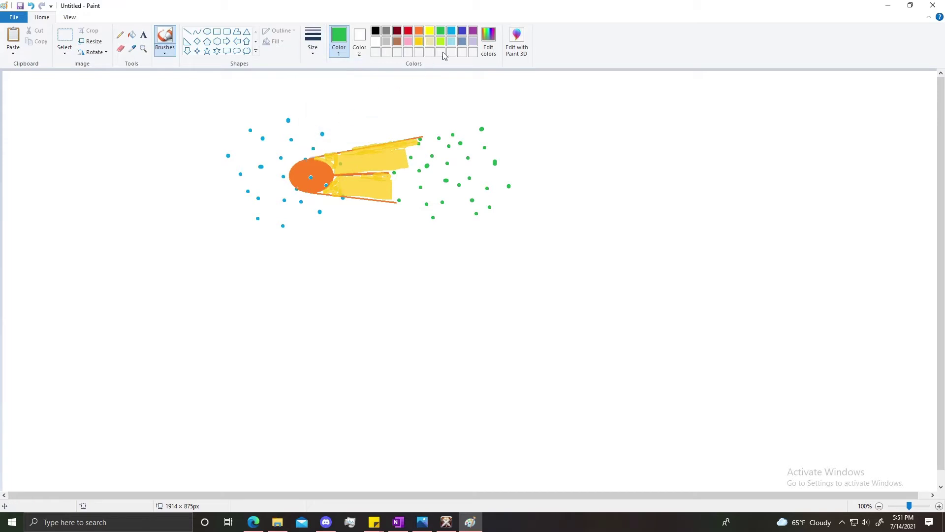
{"action": "left_click", "coordinate": [441, 42]}
{"action": "mouse_move", "coordinate": [321, 142]}
{"action": "left_mouse_down"}
{"action": "mouse_move", "coordinate": [288, 165]}
{"action": "mouse_move", "coordinate": [287, 190]}
{"action": "mouse_move", "coordinate": [396, 209]}
{"action": "left_mouse_up"}
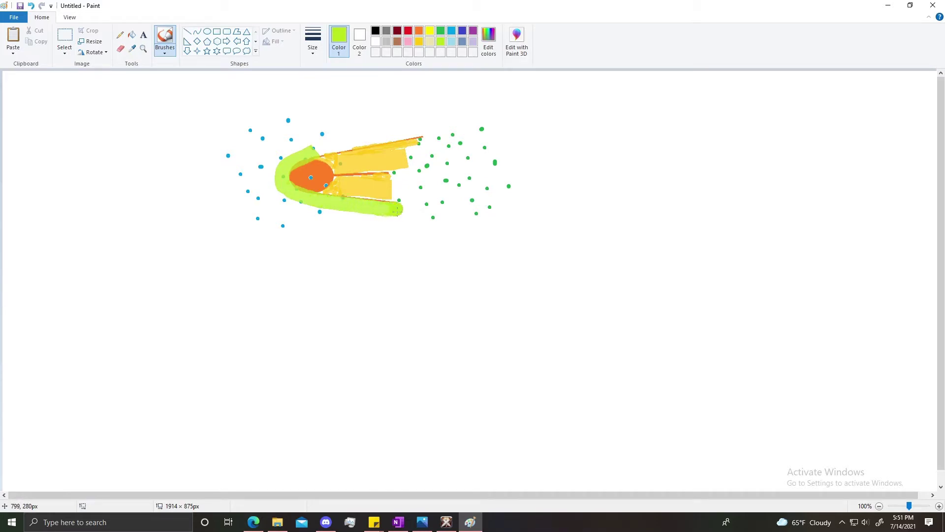
{"action": "mouse_move", "coordinate": [318, 147]}
{"action": "left_mouse_down"}
{"action": "mouse_move", "coordinate": [428, 130]}
{"action": "mouse_move", "coordinate": [432, 148]}
{"action": "mouse_move", "coordinate": [391, 213]}
{"action": "left_mouse_up"}
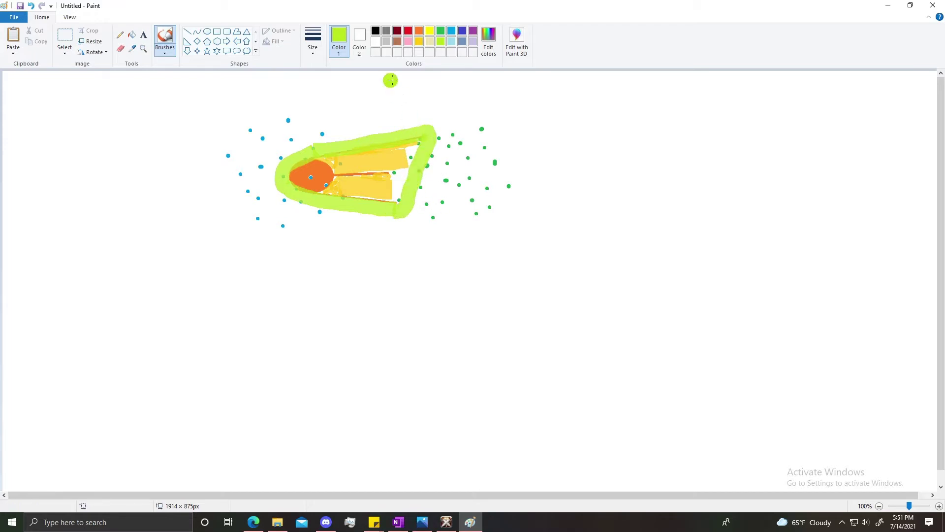
Touch up the cone's right edge in gold, then undo the stray strokes
{"action": "left_click", "coordinate": [419, 41]}
{"action": "mouse_move", "coordinate": [414, 146]}
{"action": "left_mouse_down"}
{"action": "mouse_move", "coordinate": [394, 194]}
{"action": "mouse_move", "coordinate": [386, 172]}
{"action": "mouse_move", "coordinate": [386, 204]}
{"action": "left_mouse_up"}
{"action": "key", "text": "ctrl+z"}
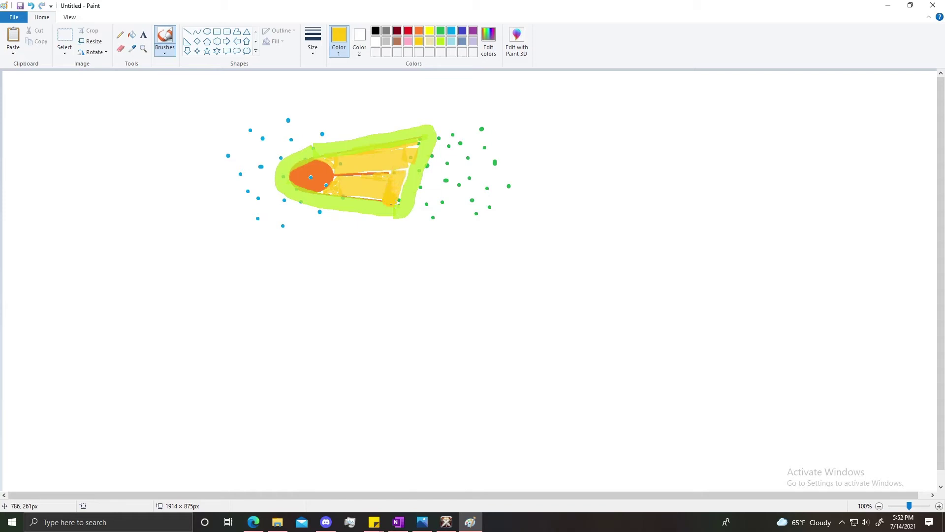
Dab gold beside the cone's right side, then undo the stray blob
{"action": "left_click", "coordinate": [498, 202]}
{"action": "key", "text": "ctrl+z"}
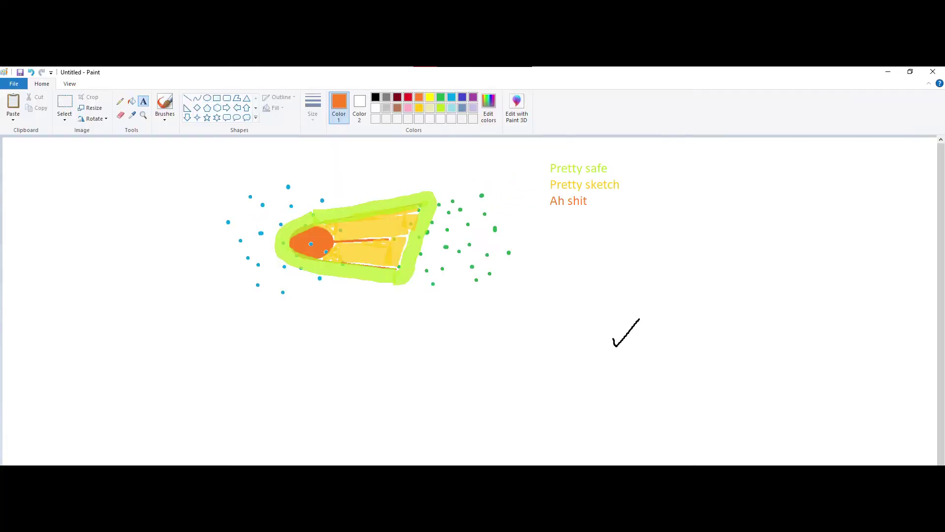